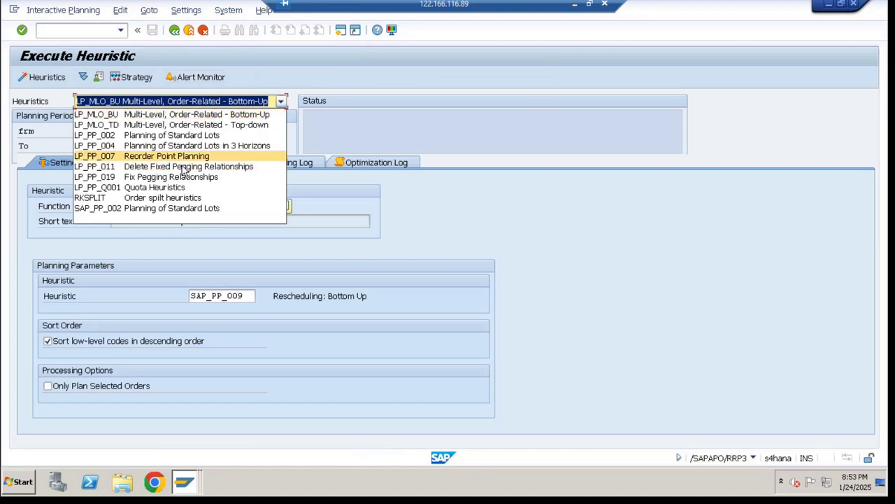
- Run heuristic LP_PP_011 to delete both automatically and manually fixed pegging for LP_QUOTA_FG
left_click(183, 167)
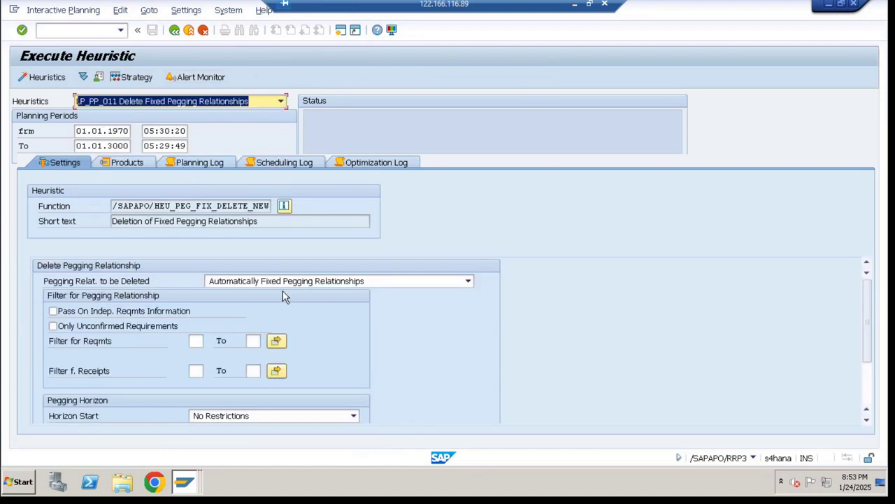
left_click(286, 282)
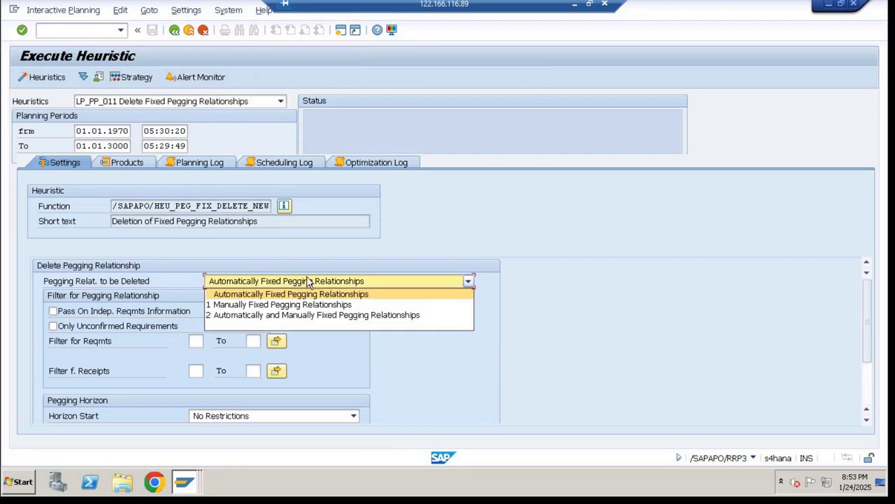
left_click(343, 316)
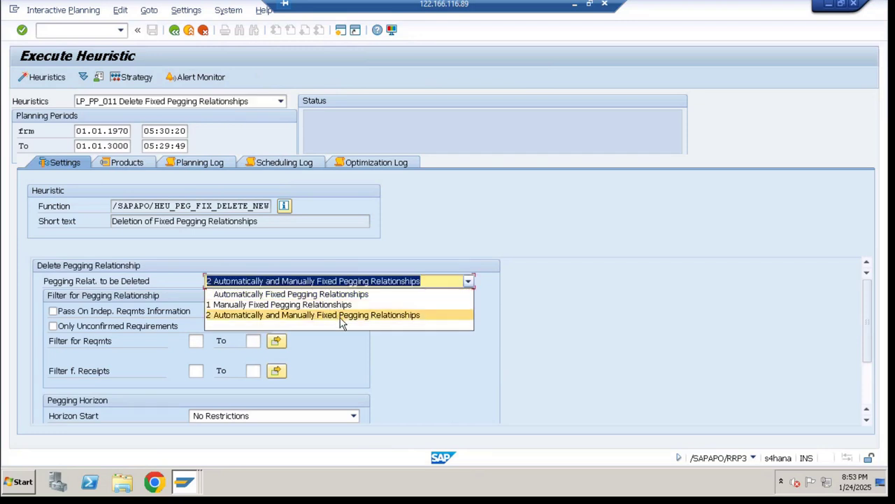
left_click(44, 80)
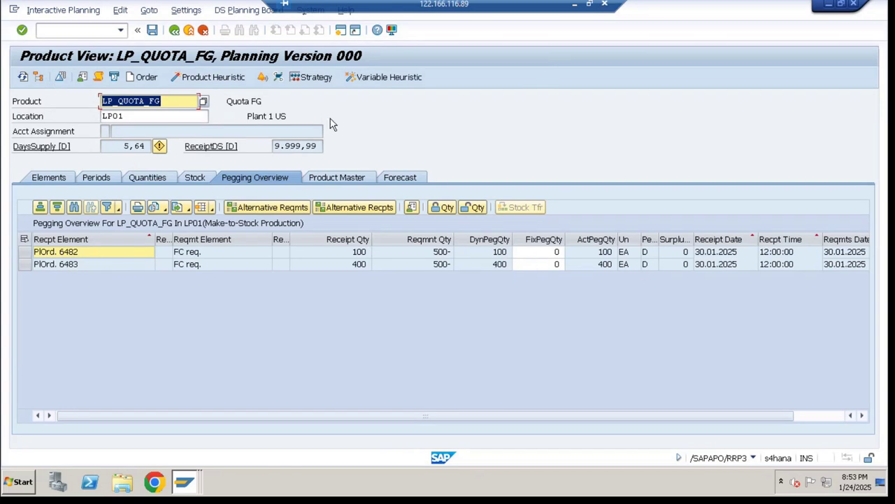
- Rerun LP_PP_011 Delete Fixed Pegging with option 2, then go back to the pegging overview
left_click(384, 77)
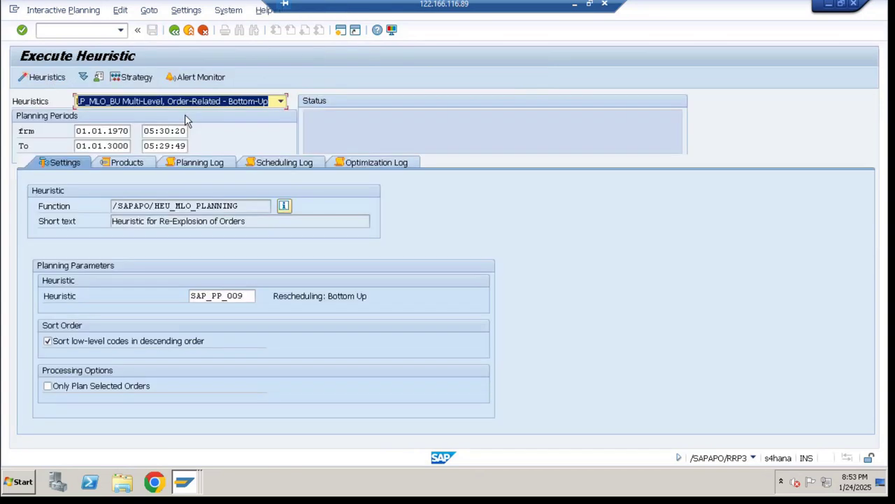
left_click(191, 103)
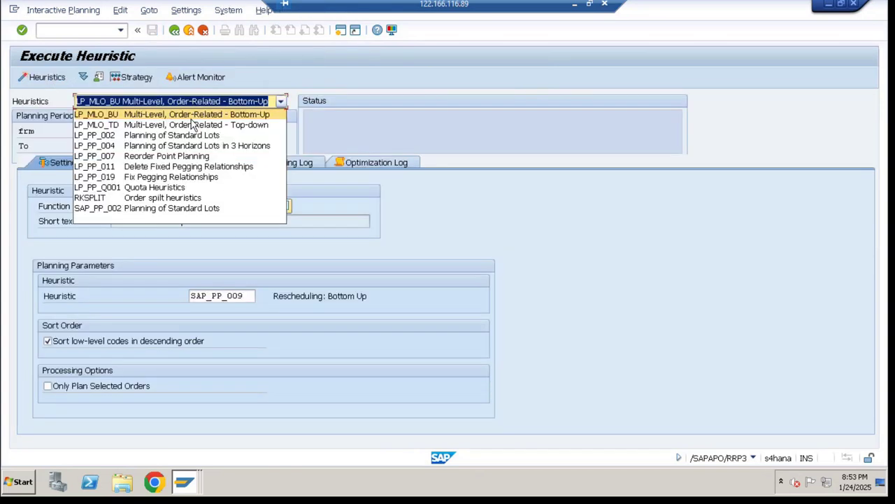
left_click(187, 166)
left_click(249, 283)
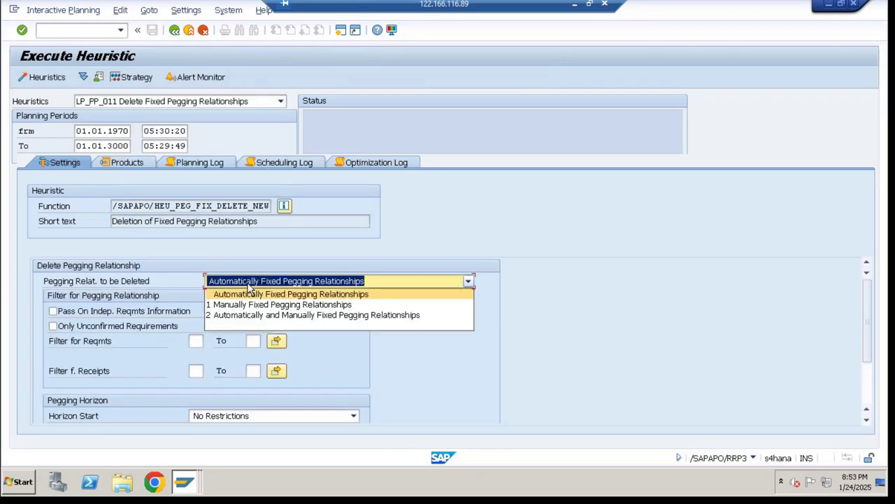
left_click(297, 320)
left_click(50, 84)
key("F3")
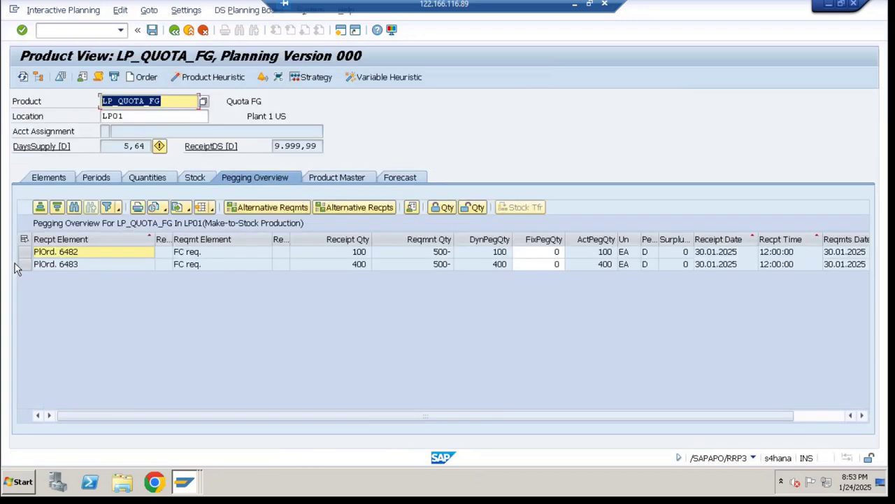
- Change the forecast requirement quantity from 500 to -600 on the Elements list
left_click(49, 177)
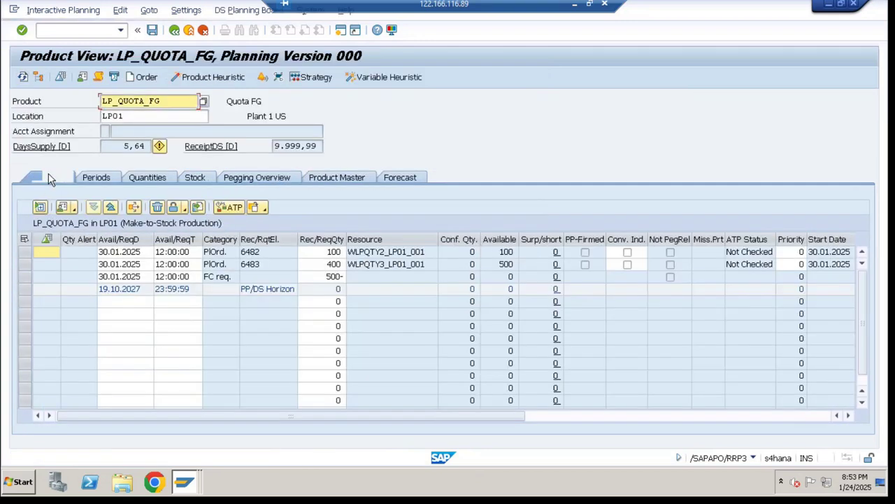
left_click(329, 276)
double_click(329, 276)
key("BackSpace")
type("-600")
key("Return")
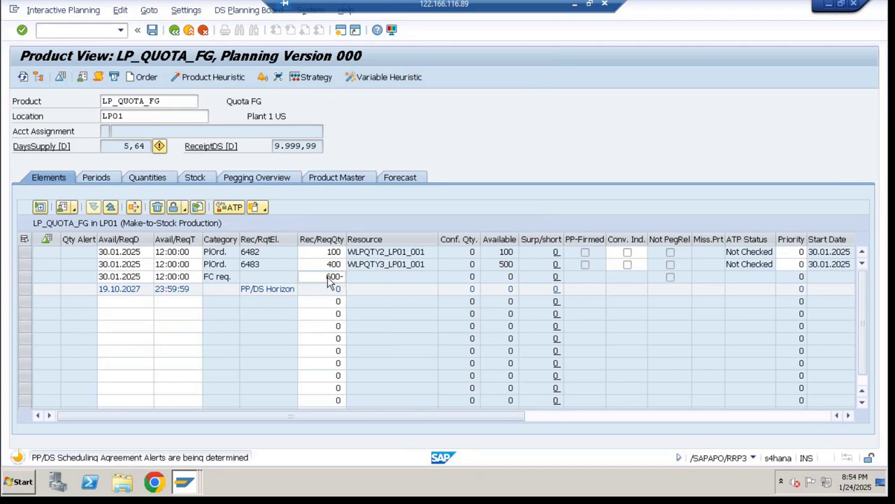
- Replan the product into one 600 planned order and open heuristic execution for it
left_click(217, 77)
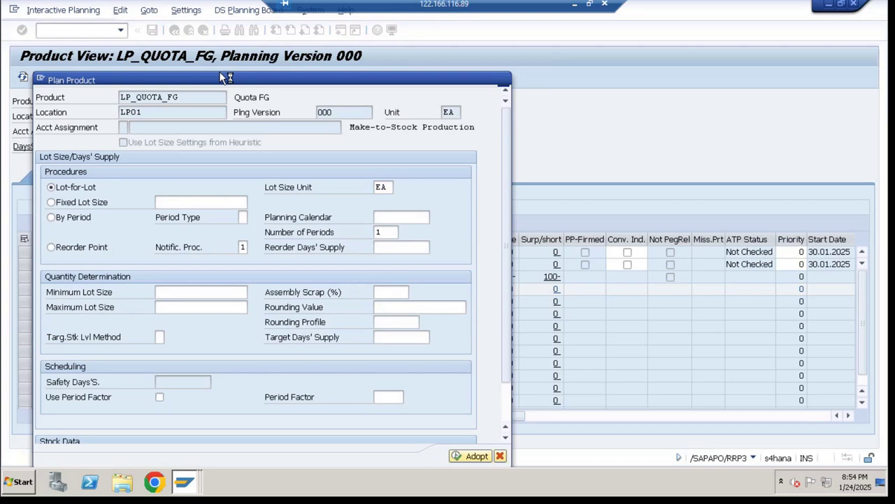
left_click(25, 252)
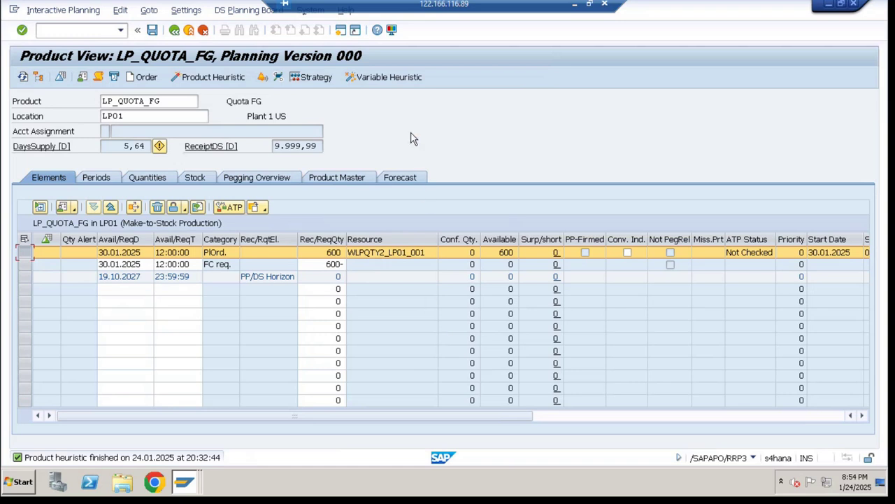
left_click(389, 81)
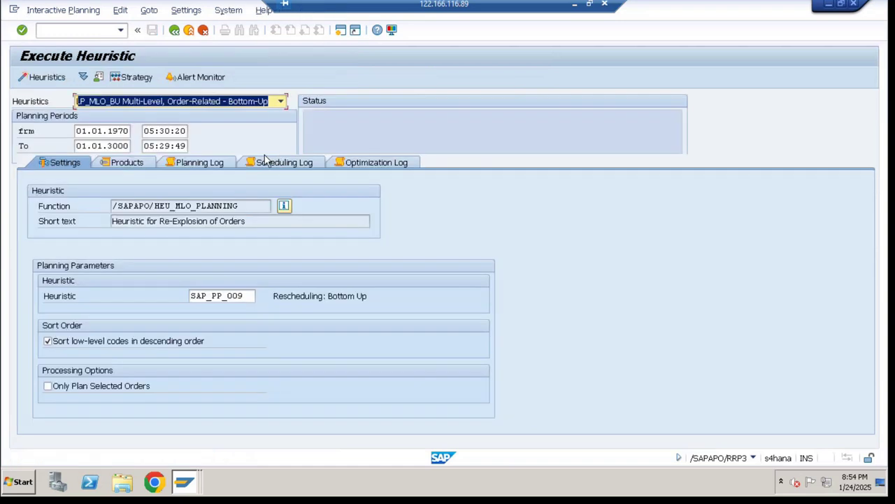
- Run the Fix Pegging Relationships heuristic on the 600 planned order
left_click(213, 102)
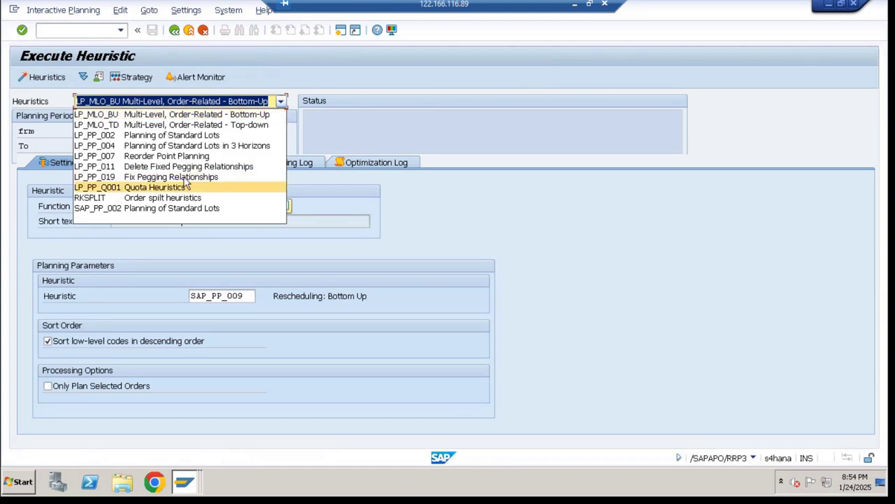
left_click(175, 177)
left_click(47, 78)
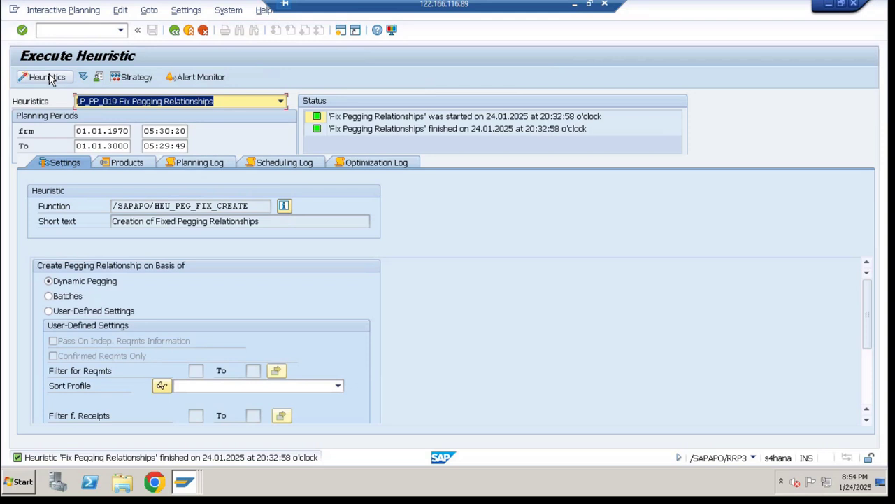
- Return to the LP_QUOTA_FG pegging overview, cancelling the save prompt to keep planning unsaved
left_click(174, 30)
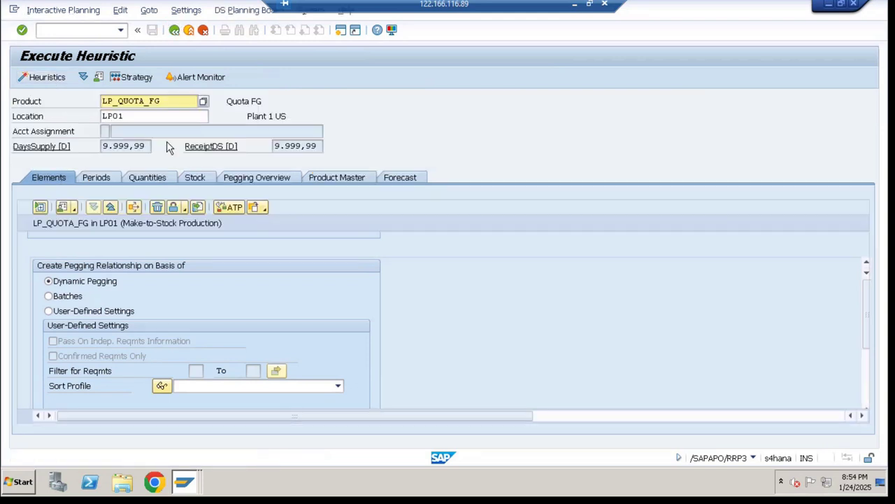
left_click(278, 178)
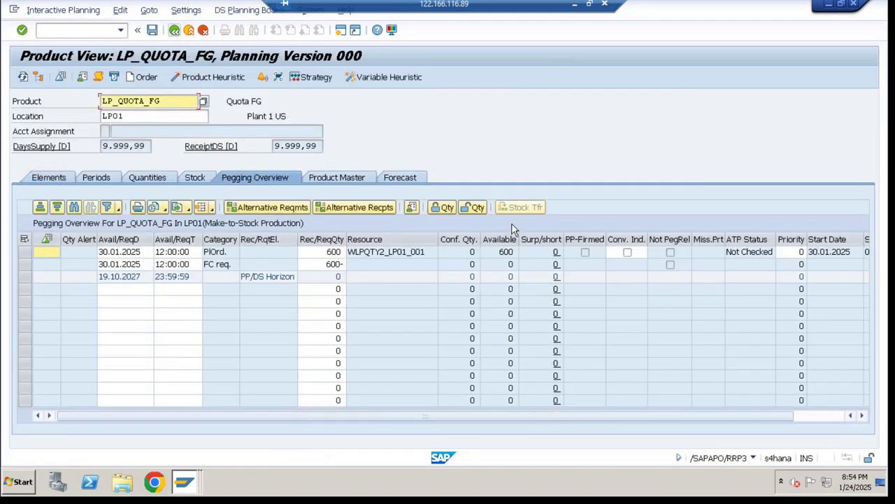
left_click(347, 175)
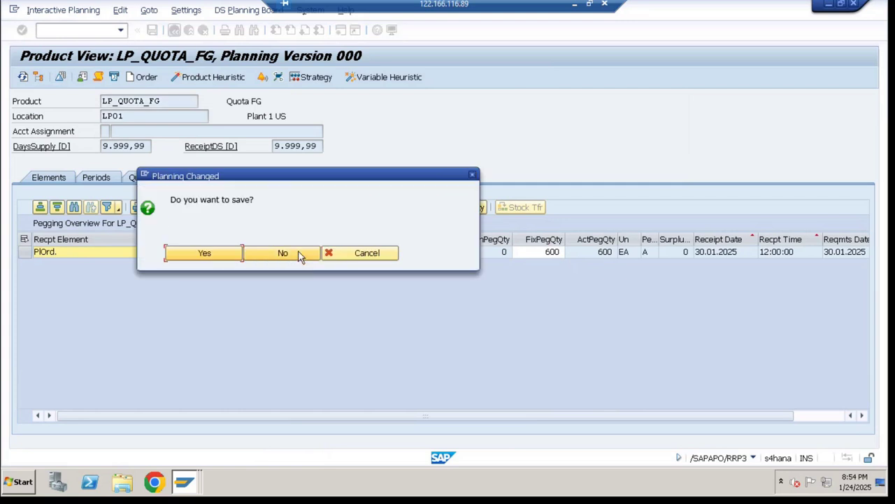
left_click(340, 252)
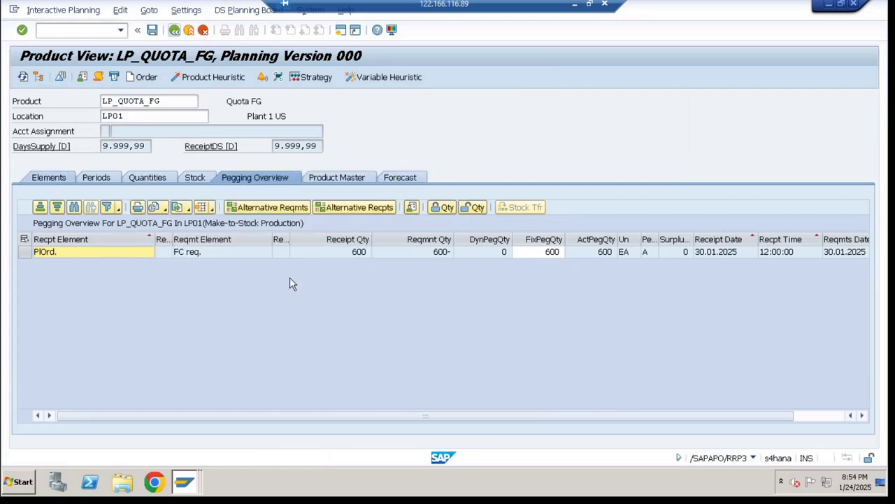
- Overwrite the forecast quantity with -1000 and run the product heuristic to cover the shortage
left_click(323, 263)
double_click(323, 263)
type("-1000")
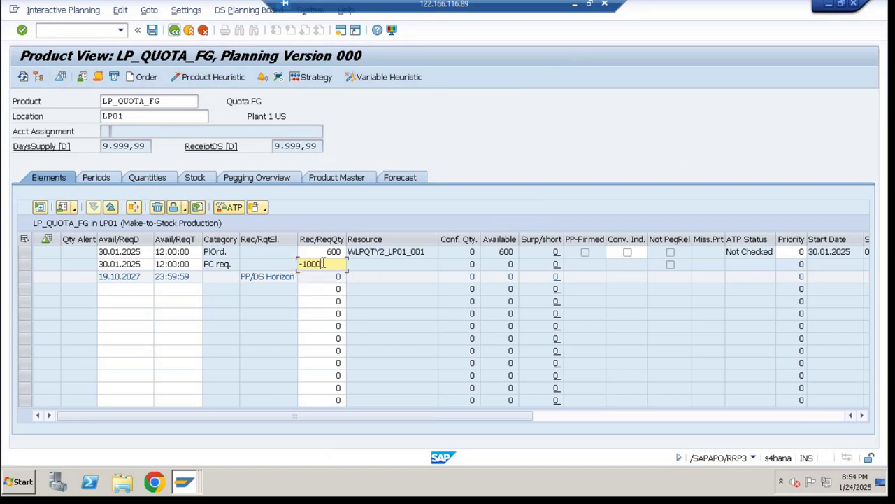
key("Return")
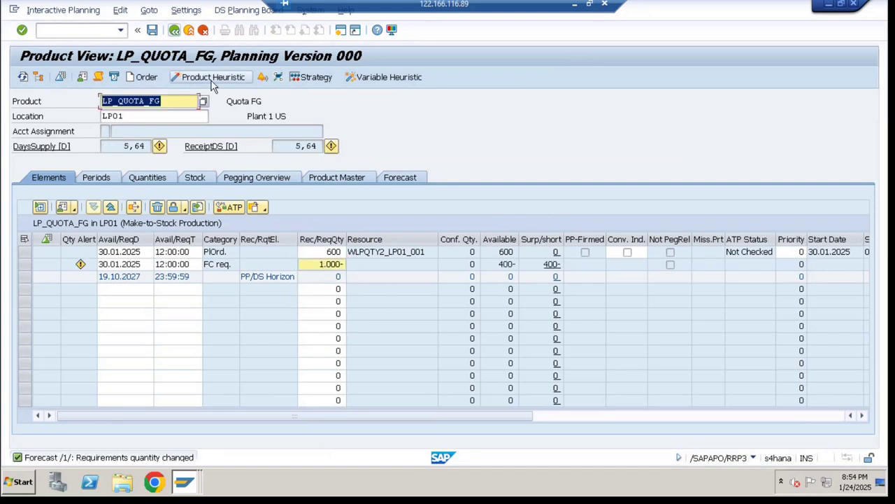
left_click(212, 78)
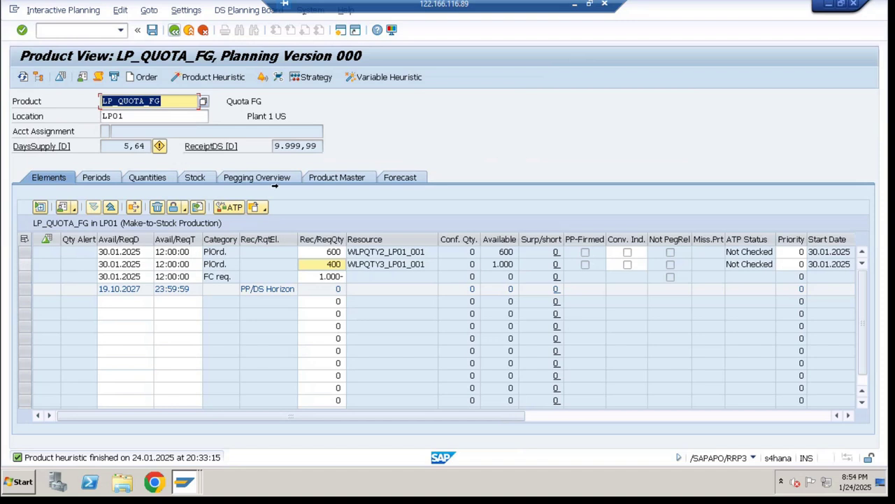
- Check the pegging overview and read the Pegging Type help on automatically fixed pegging
left_click(255, 180)
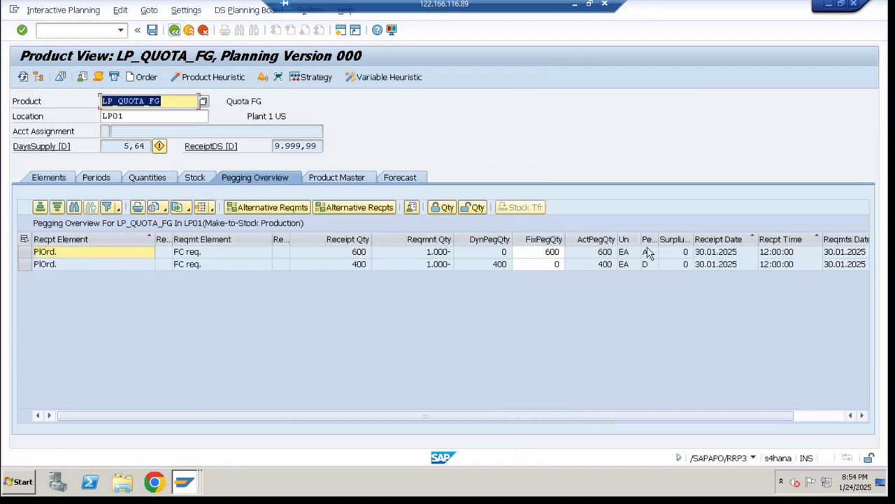
left_click(646, 251)
key("F1")
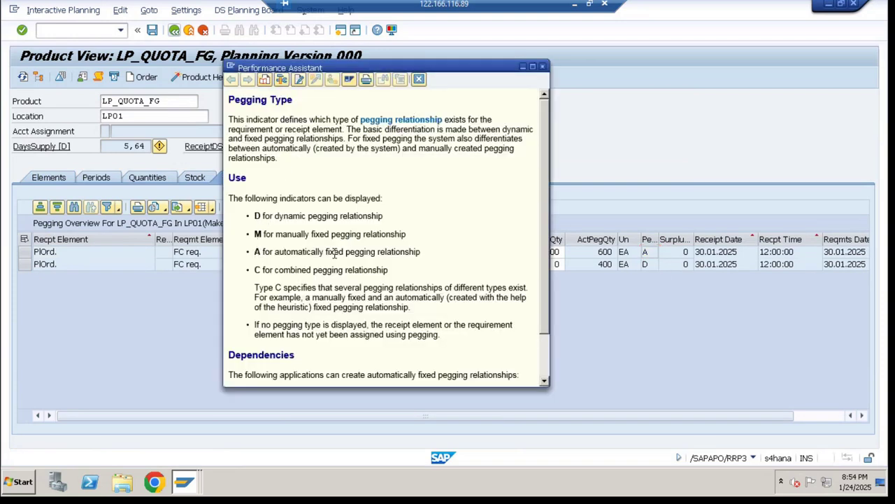
left_click_drag(254, 252, 377, 258)
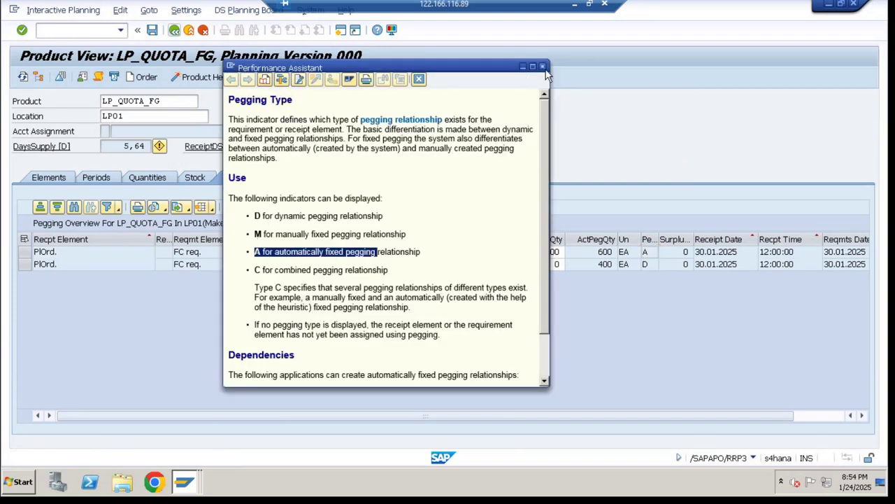
left_click(542, 68)
- Run LP_PP_011 Delete Fixed Pegging Relationships to remove the 600 order's fixed pegging
left_click(378, 77)
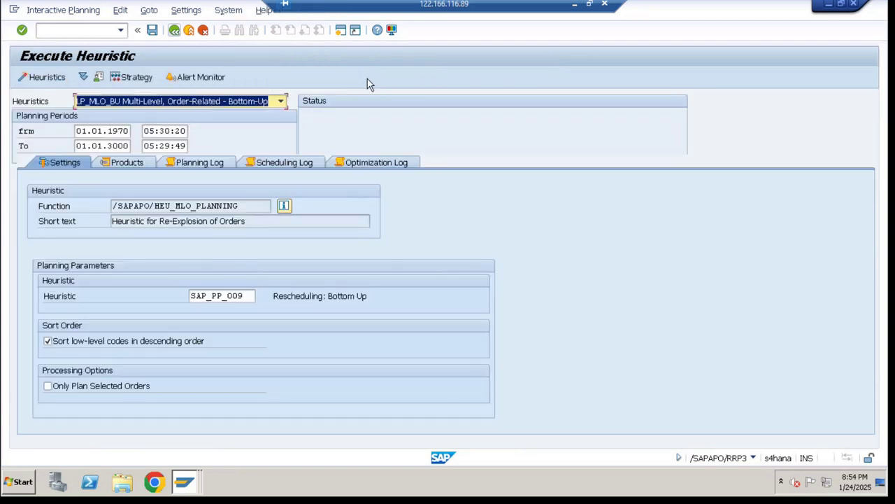
left_click(197, 102)
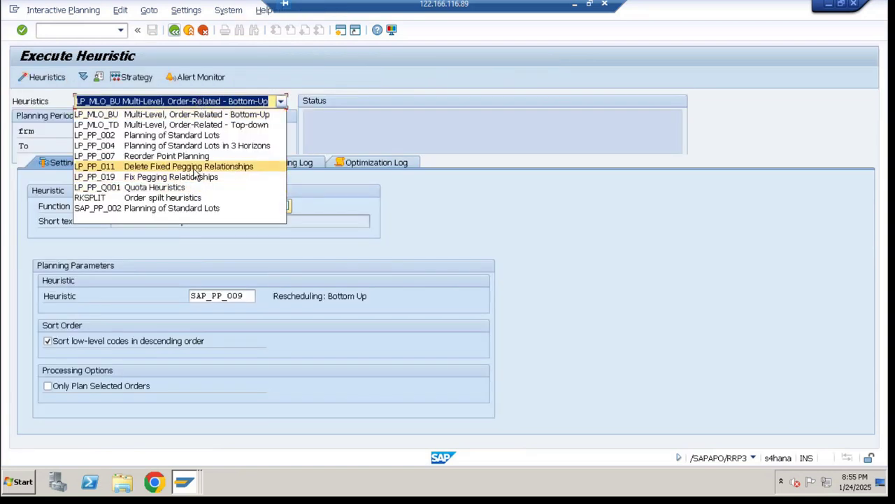
left_click(187, 166)
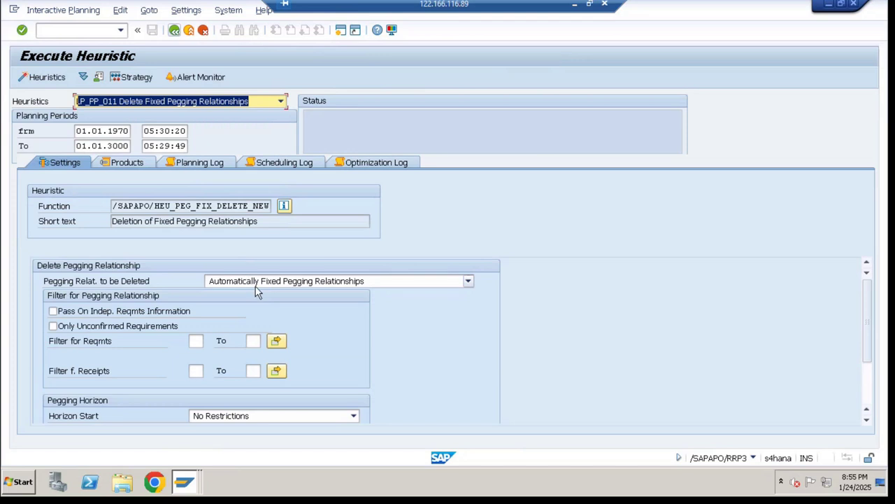
left_click(44, 78)
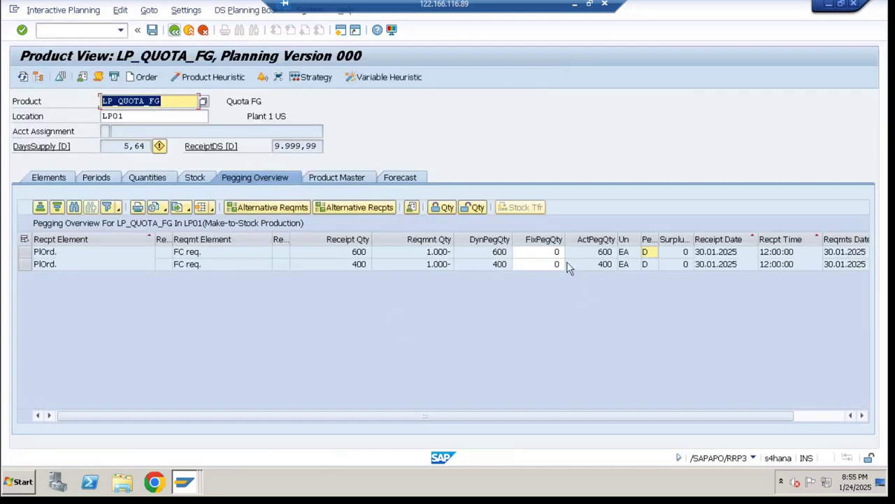
- Check the dynamic pegging quantities and replan the product with the product heuristic
left_click(501, 239)
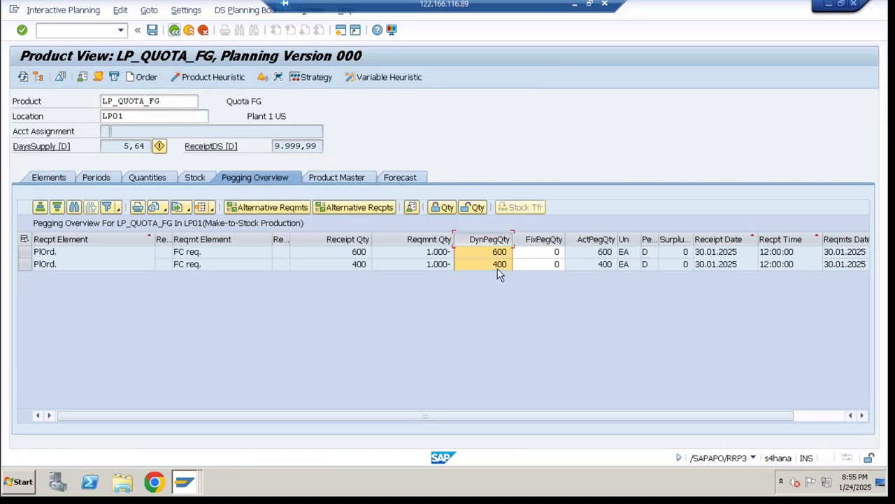
left_click(213, 77)
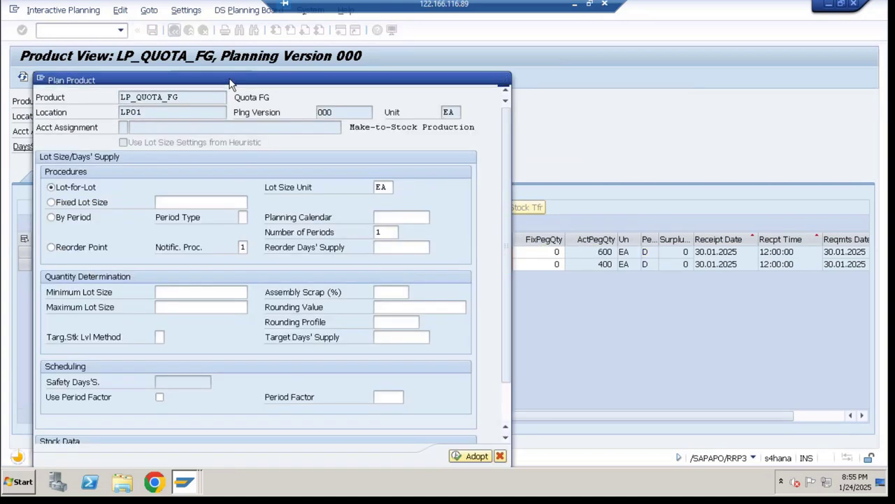
key("Return")
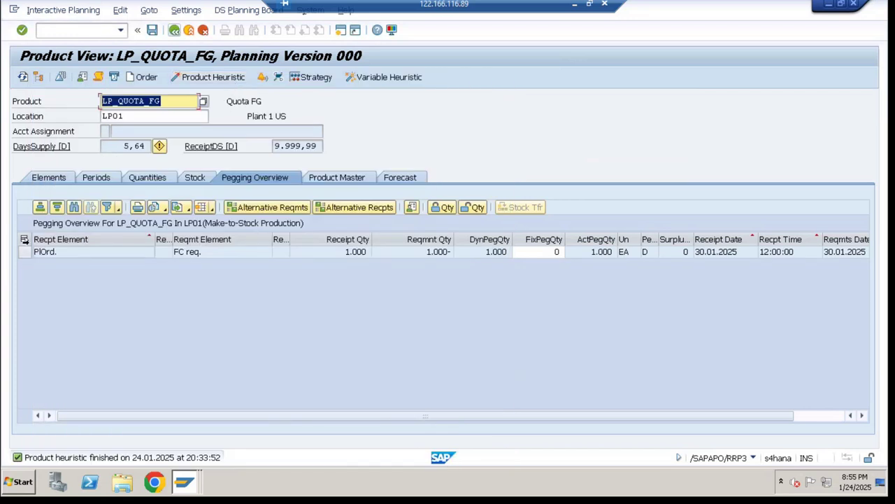
- Save the planning result with the single 1,000 order and return to the EPPDS Excel workbook
left_click(48, 179)
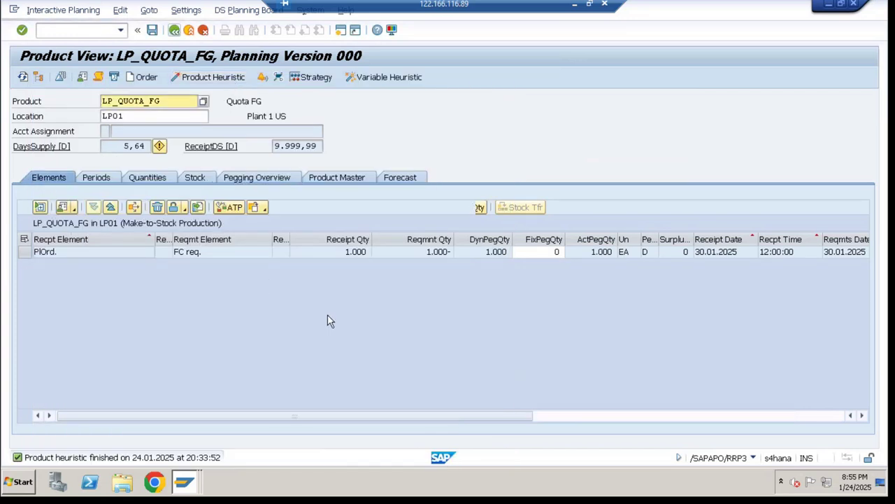
key("ctrl+s")
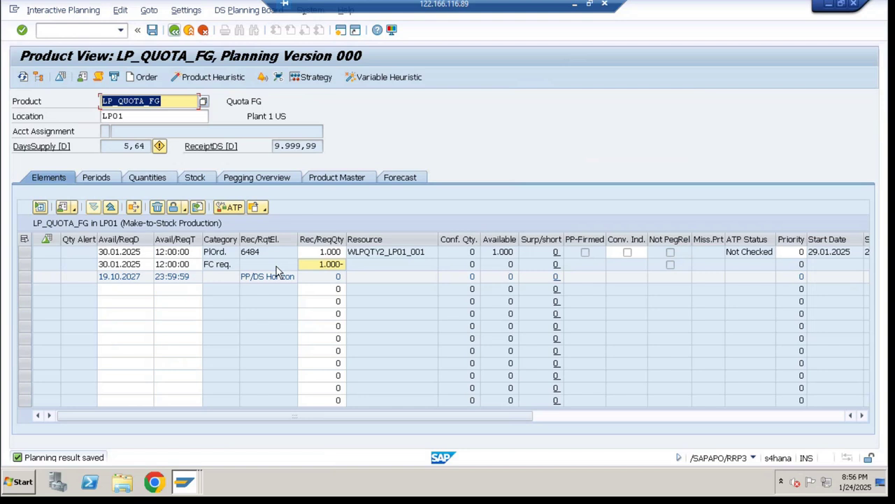
left_click(575, 5)
left_click(174, 450)
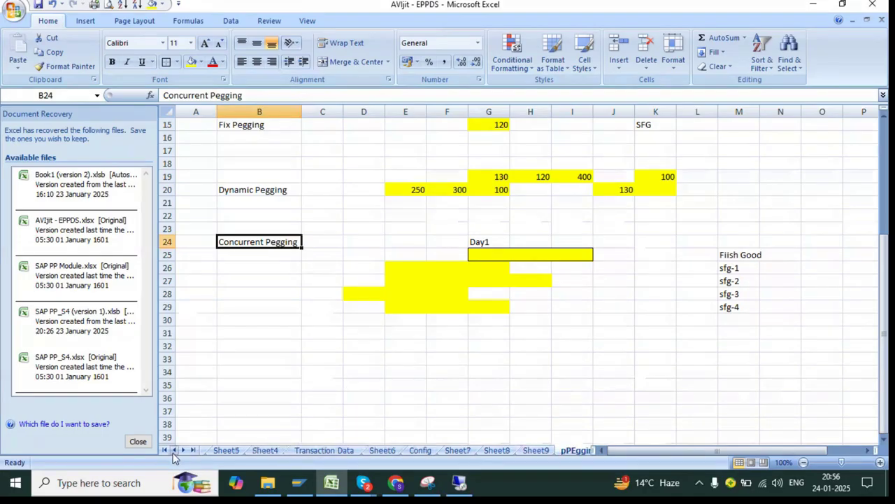